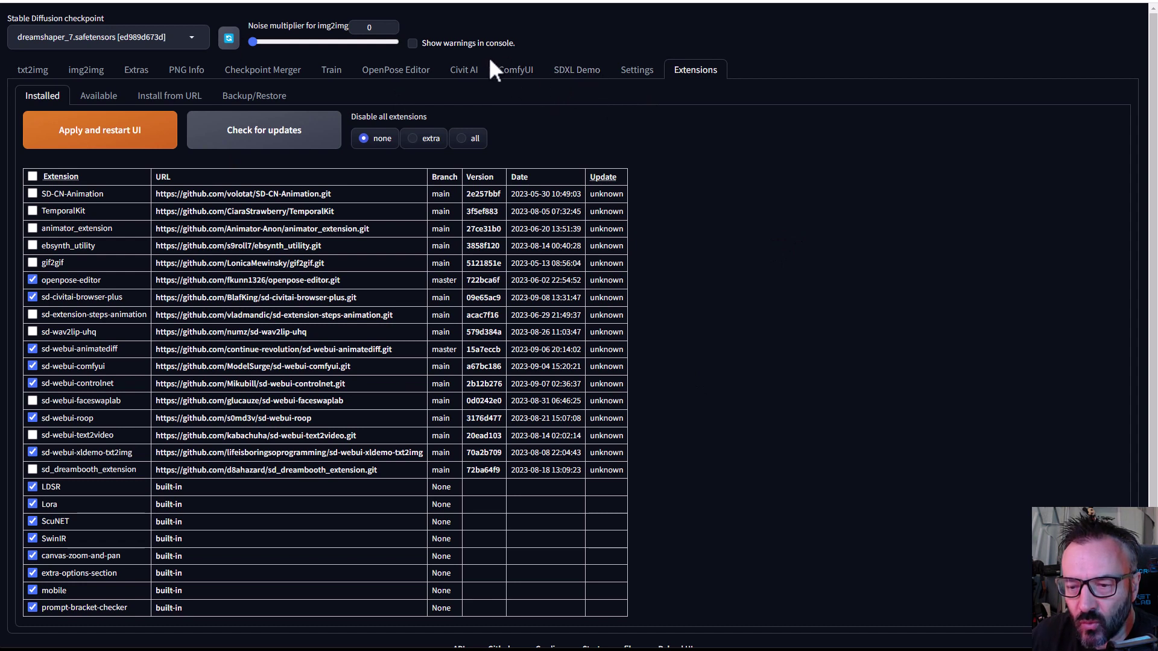
pyautogui.click(518, 75)
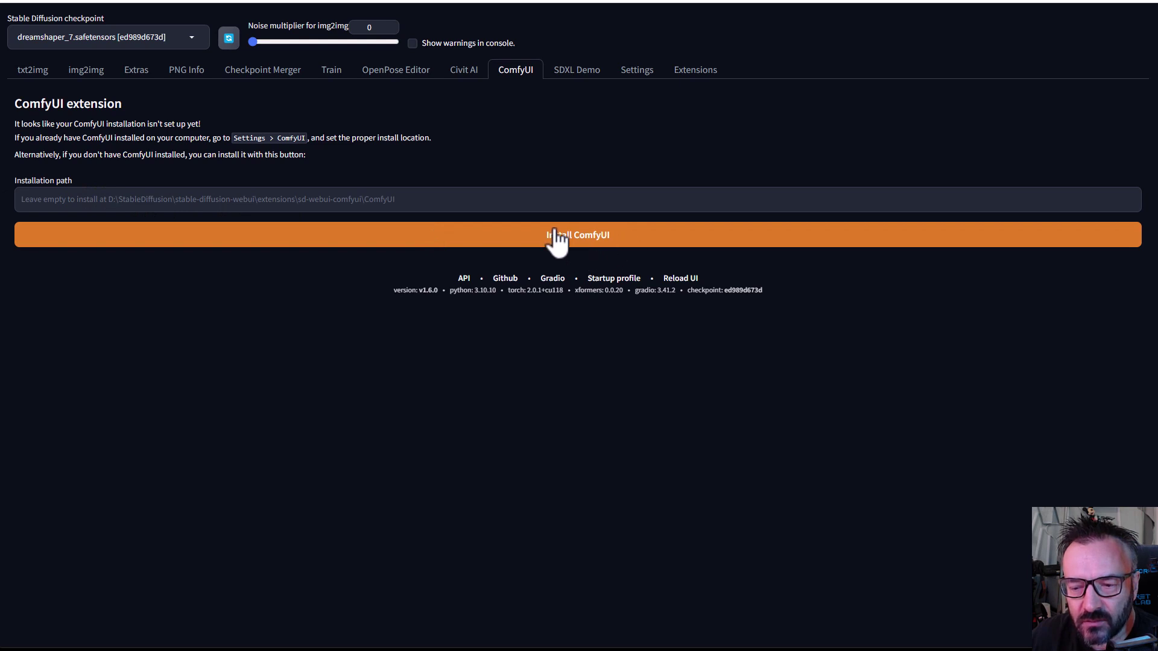
# Open the ComfyUI settings to check it is enabled and view the extensions\sd-webui-comfyui\ComfyUI install path
pyautogui.click(637, 71)
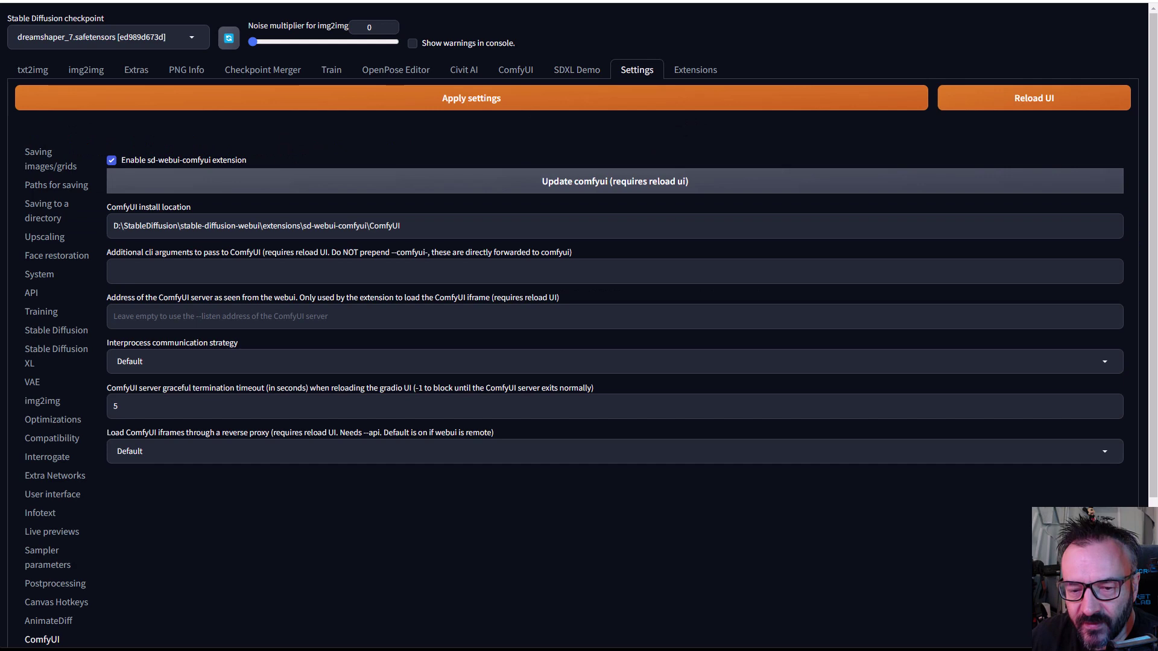
pyautogui.scroll(-2, 73, 525)
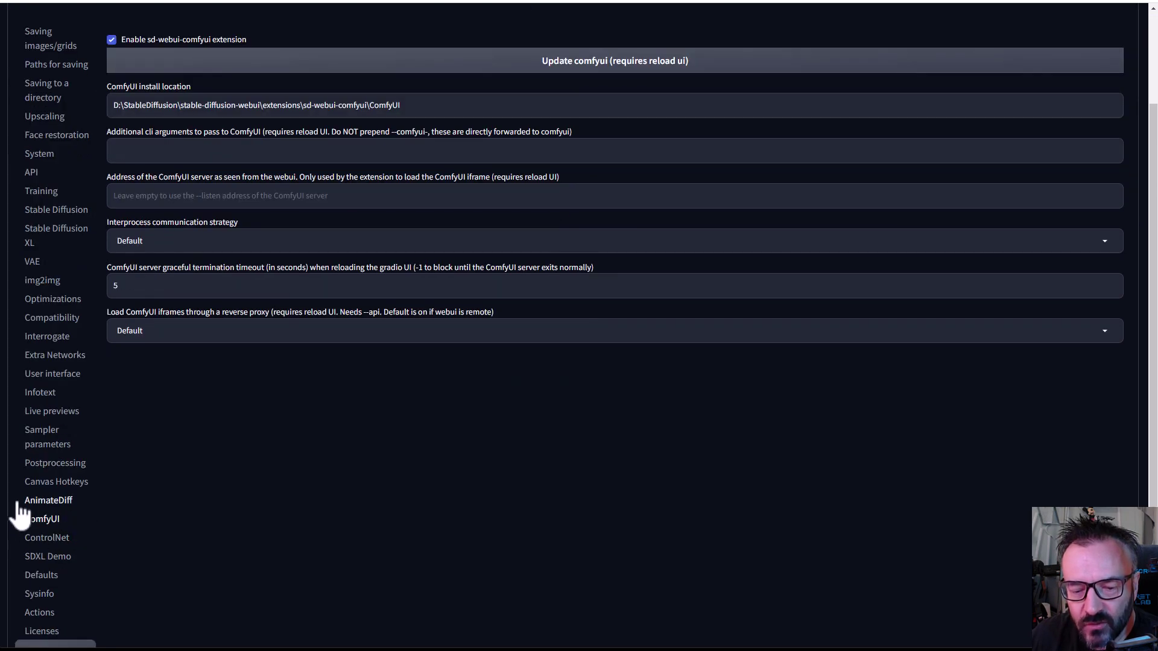
pyautogui.scroll(2, 169, 529)
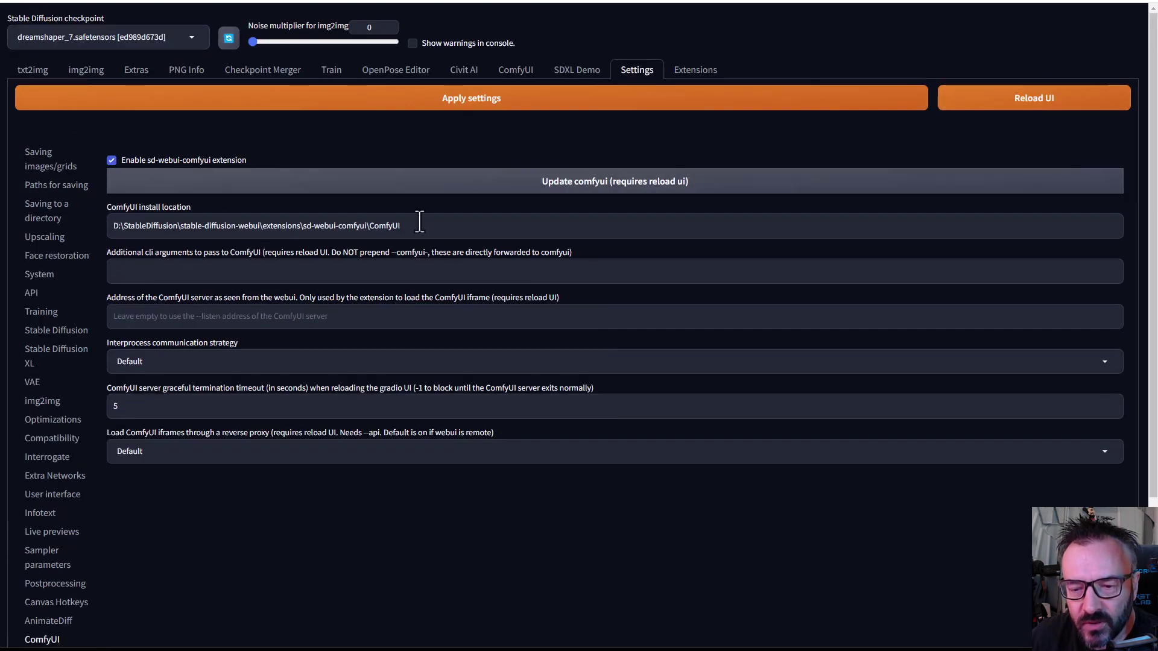
pyautogui.moveTo(413, 227); pyautogui.dragTo(112, 228)
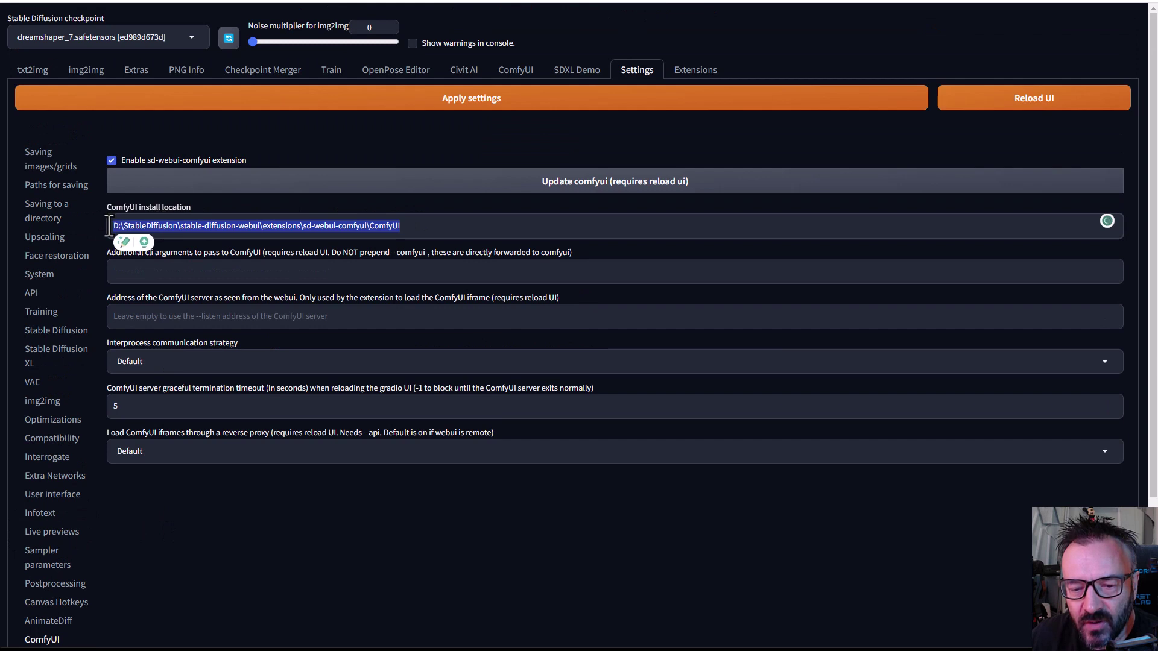
pyautogui.click(465, 146)
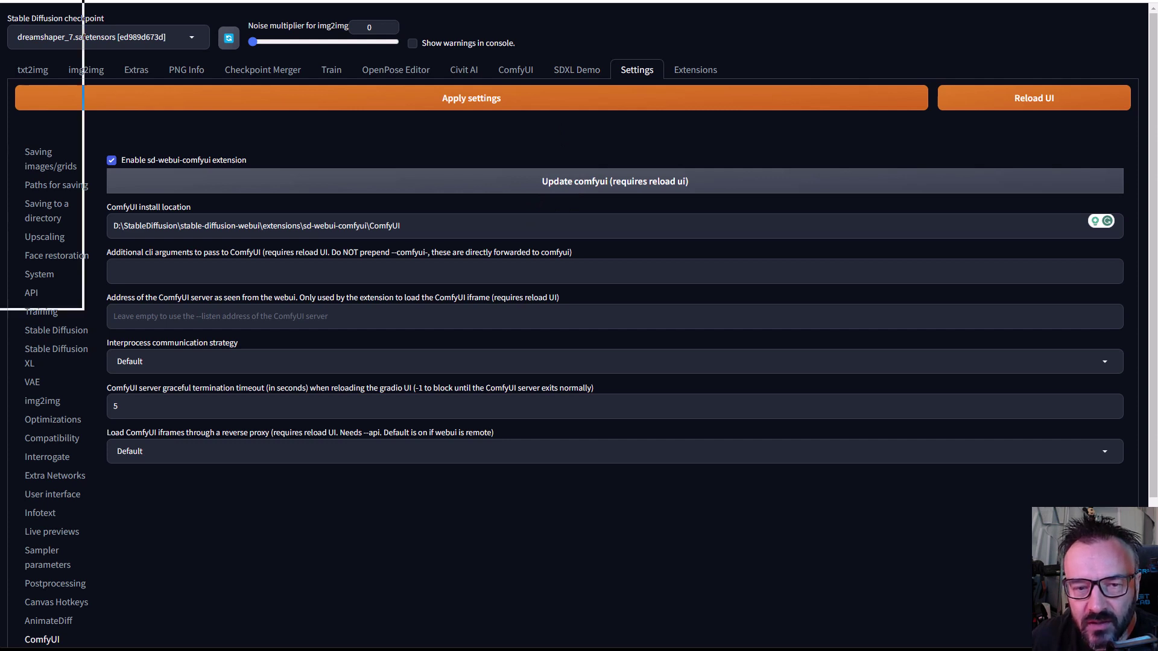
# Bring the webui console forward to watch the relaunch log with ComfyUI setting up
pyautogui.hotkey('alt', 'Tab')
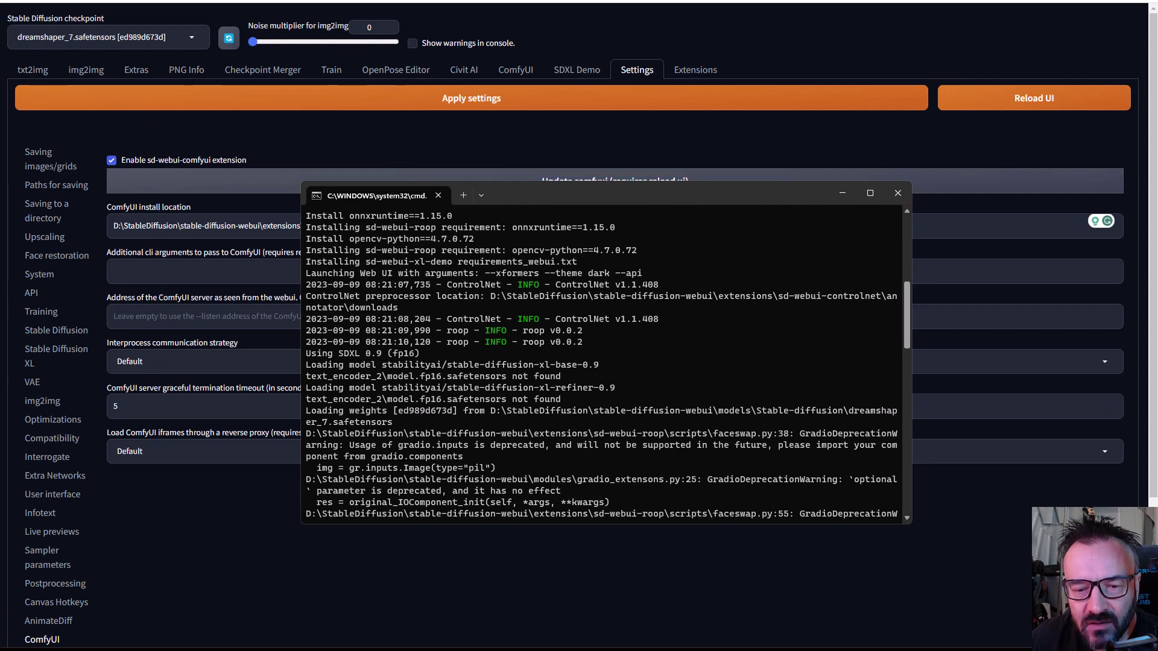
pyautogui.hotkey('alt', 'Tab')
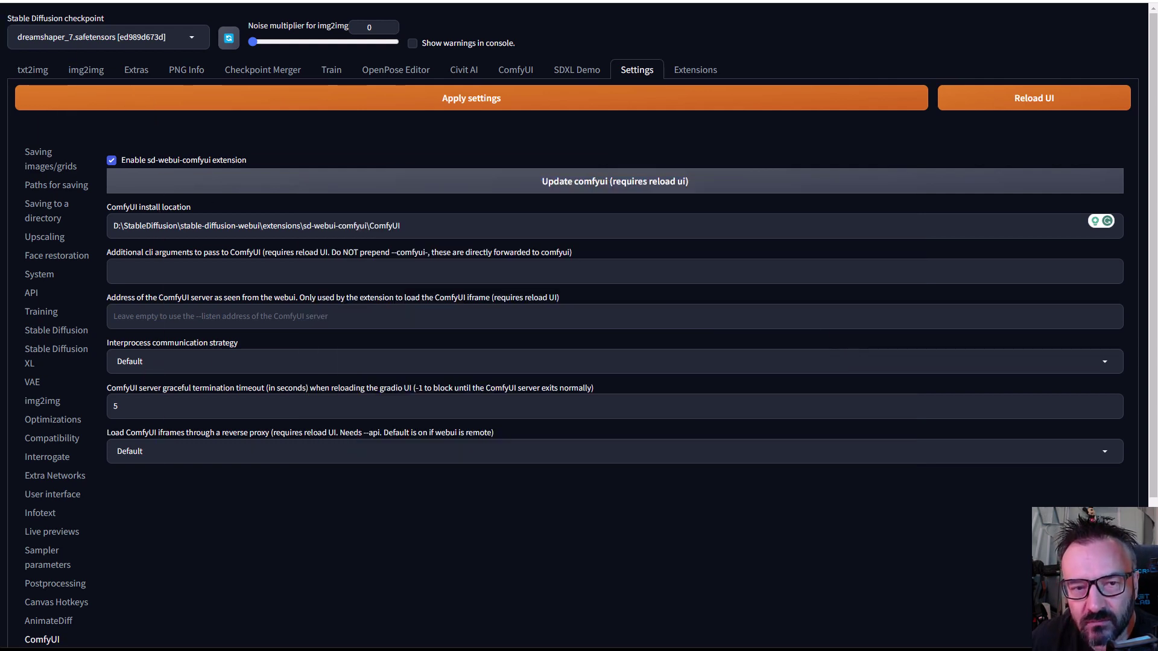
pyautogui.hotkey('alt', 'Tab')
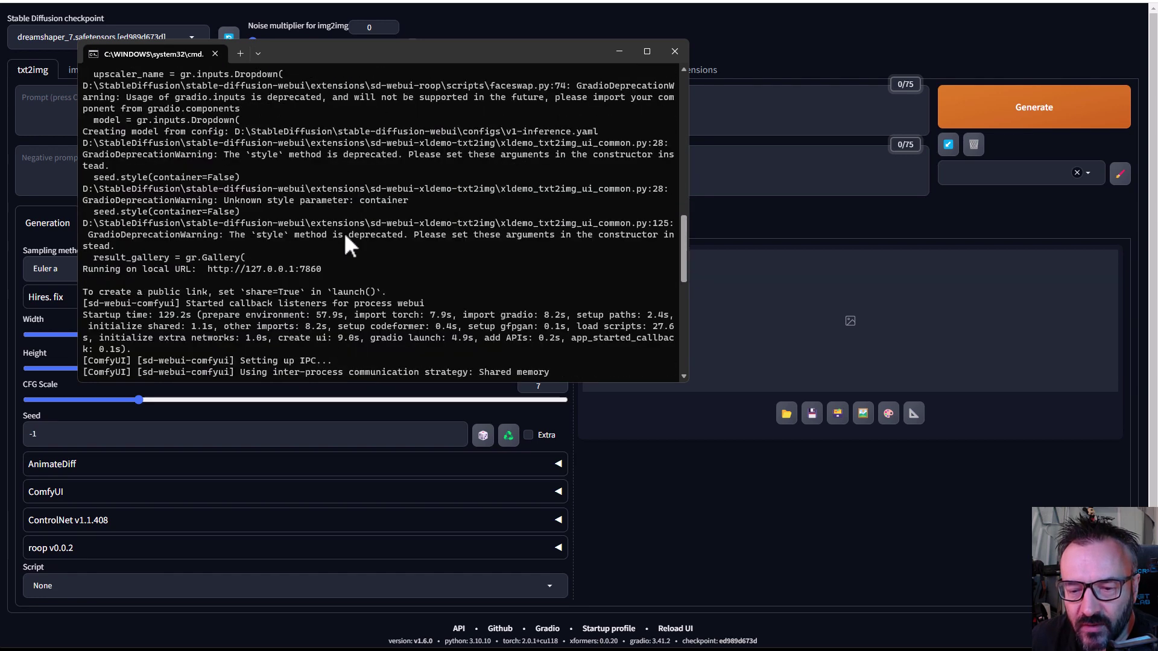
# Highlight the webui local URL line and ComfyUI startup lines in the console log
pyautogui.moveTo(349, 269); pyautogui.dragTo(89, 265)
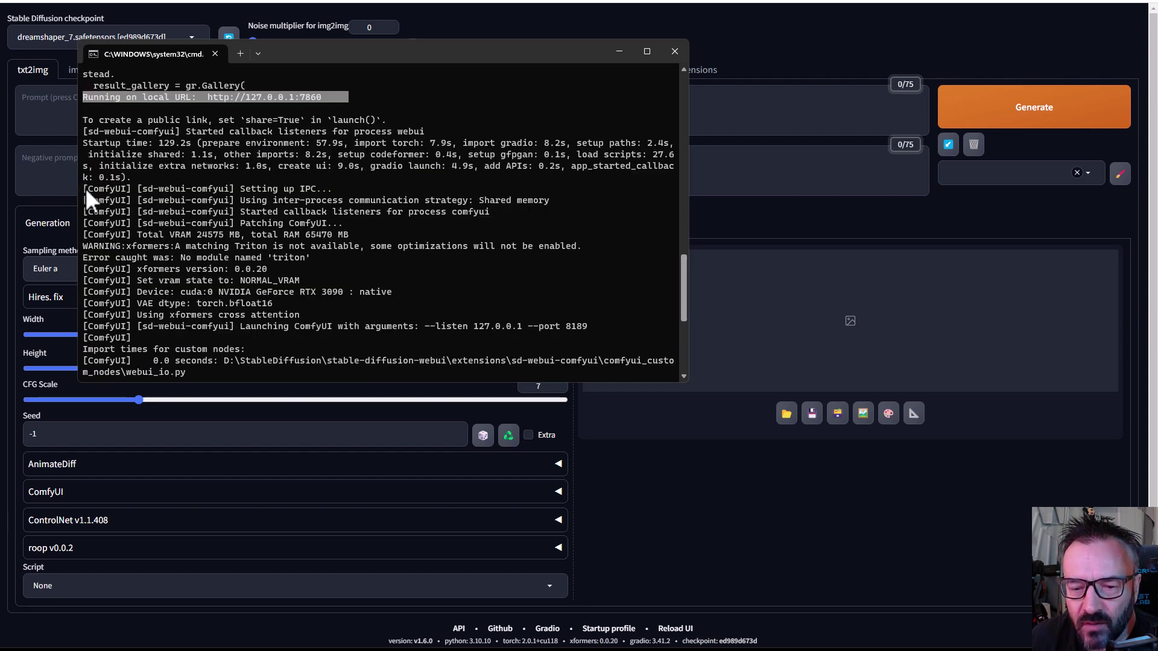
pyautogui.moveTo(86, 188); pyautogui.dragTo(223, 263)
pyautogui.hotkey('ctrl', 'c')
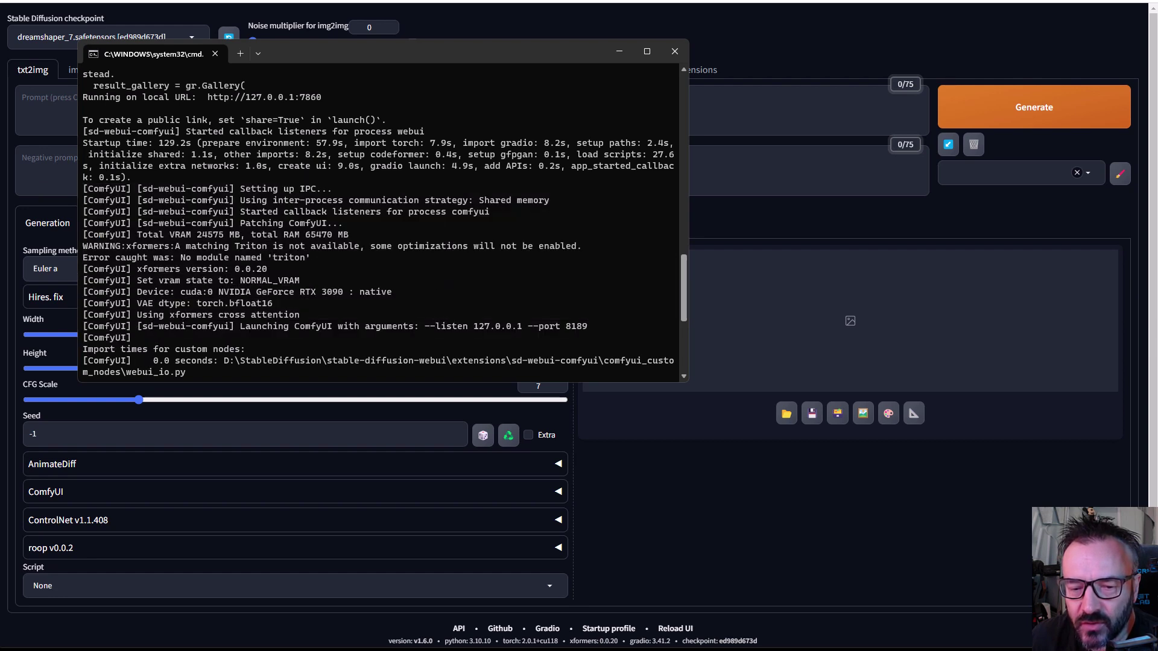
# Close the standalone ComfyUI server window and highlight ComfyUI's launch-arguments line on port 8189
pyautogui.hotkey('alt', 'Tab')
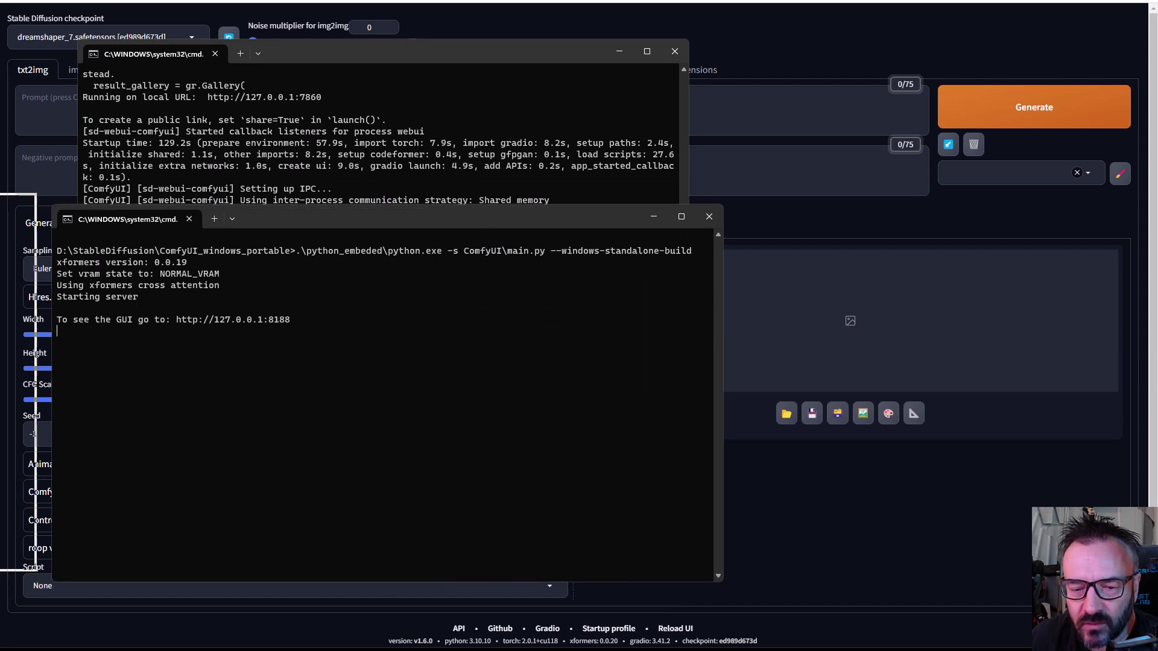
pyautogui.hotkey('alt', 'F4')
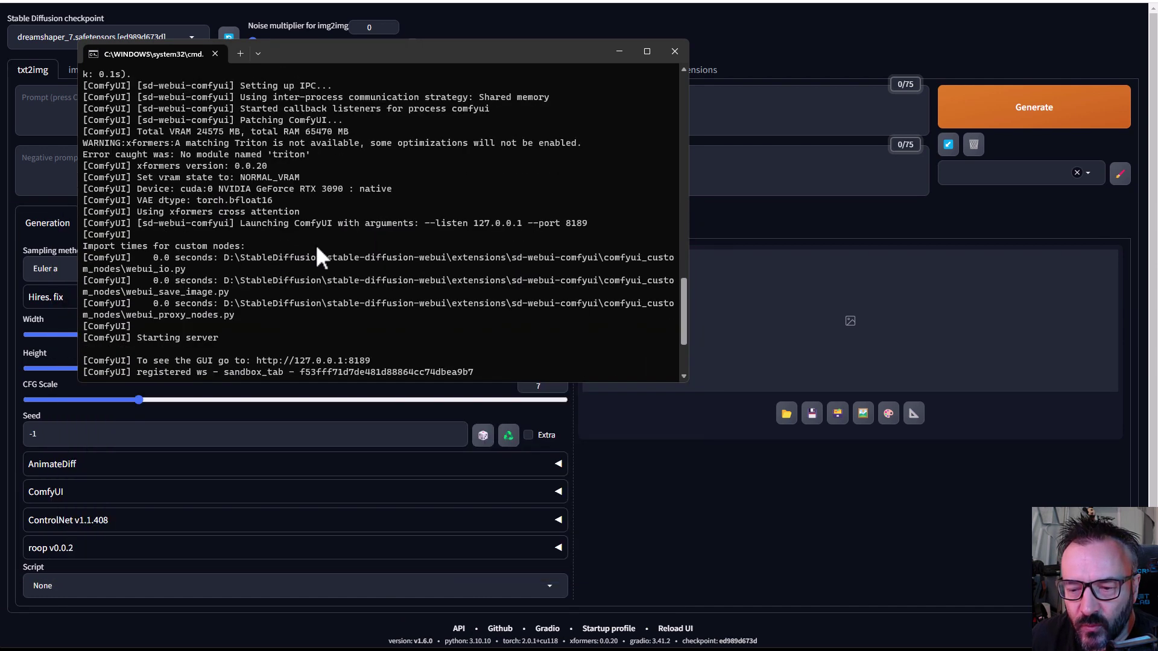
pyautogui.moveTo(630, 223); pyautogui.dragTo(88, 223)
pyautogui.scroll(1, 341, 265)
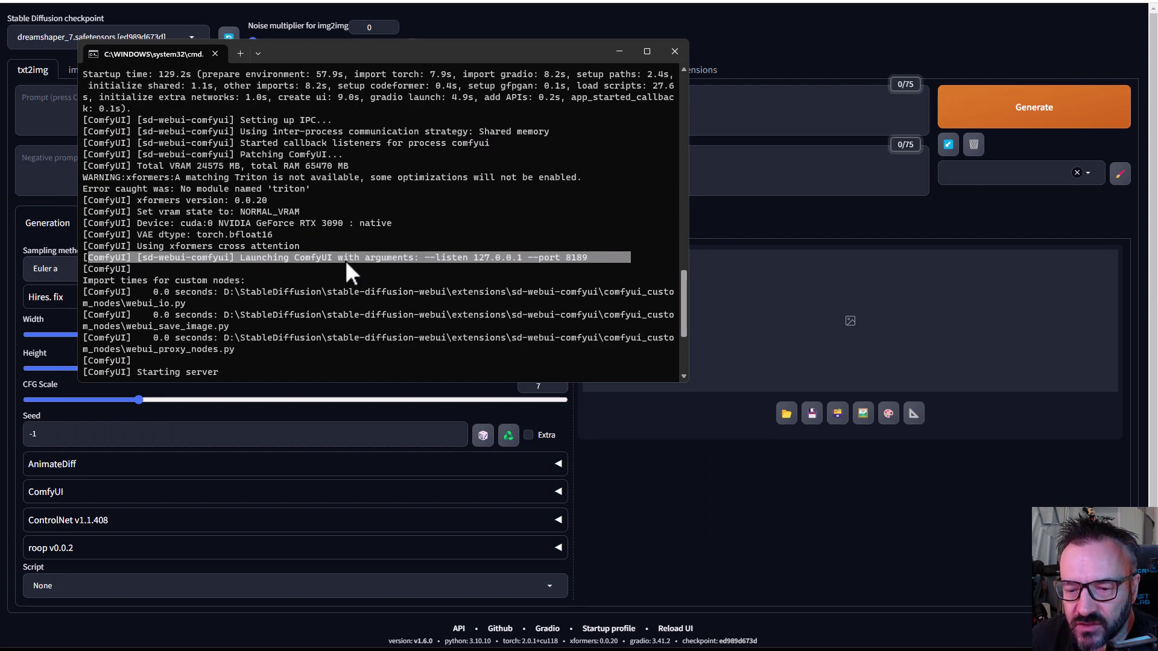
pyautogui.hotkey('ctrl', 'c')
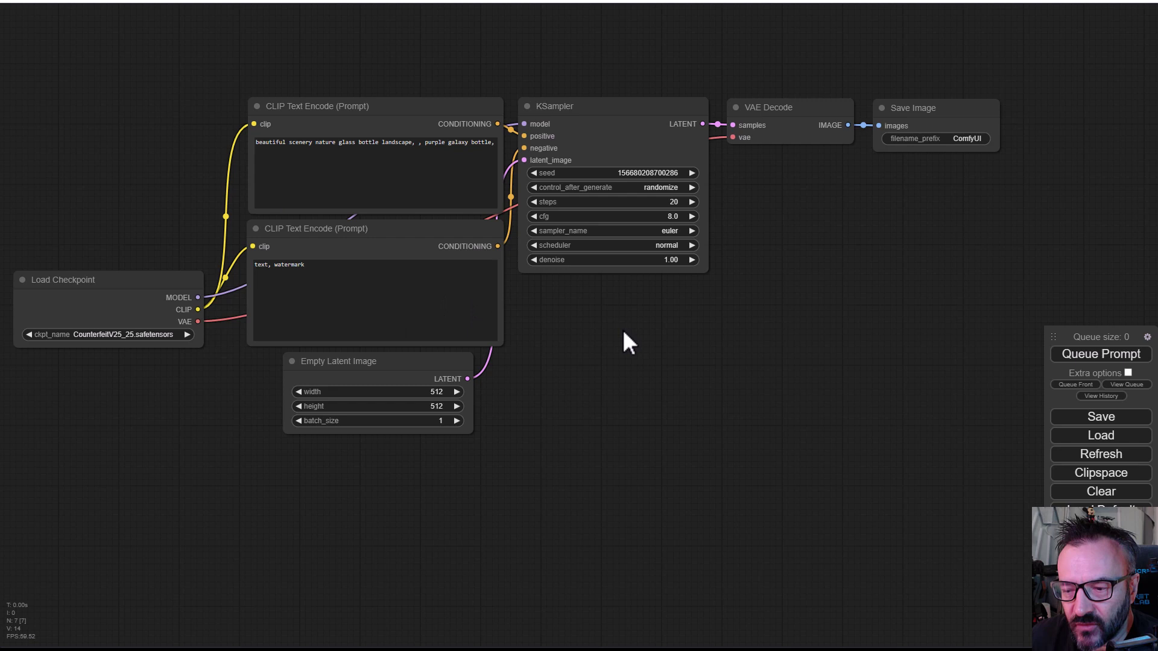
# Pan over ComfyUI's default text-to-image node graph, then switch back toward the webui
pyautogui.moveTo(624, 332); pyautogui.dragTo(712, 373)
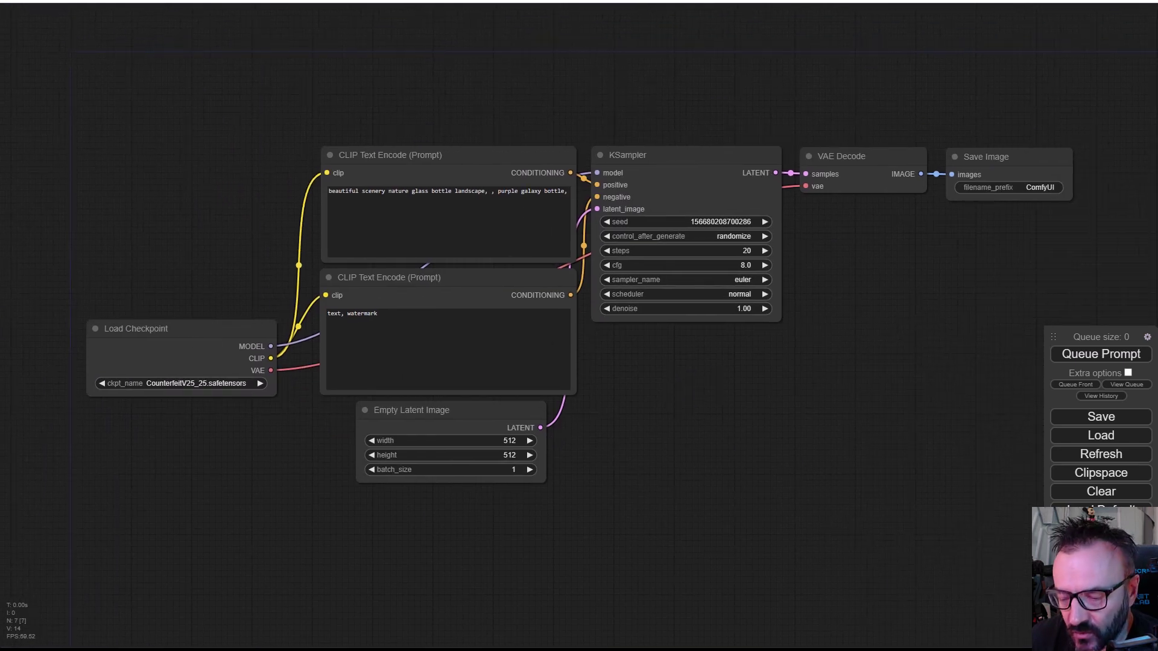
pyautogui.hotkey('alt', 'Tab')
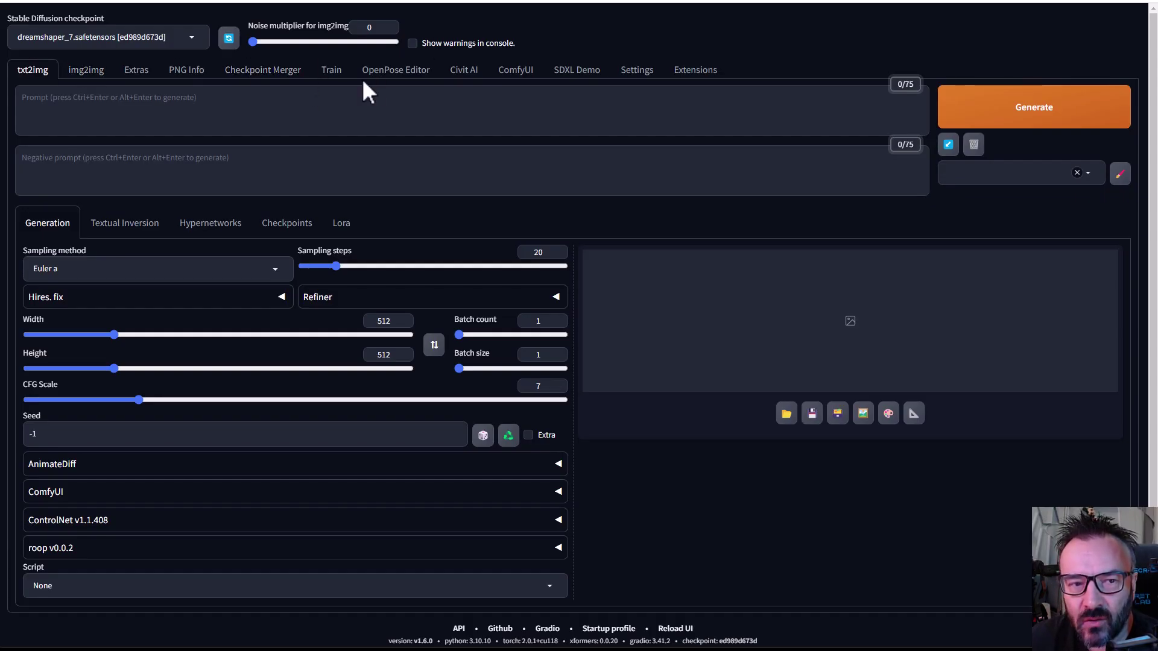
# In the webui's ComfyUI tab, queue the bottle workflow and enable Extra options for batch count and Auto Queue
pyautogui.click(530, 82)
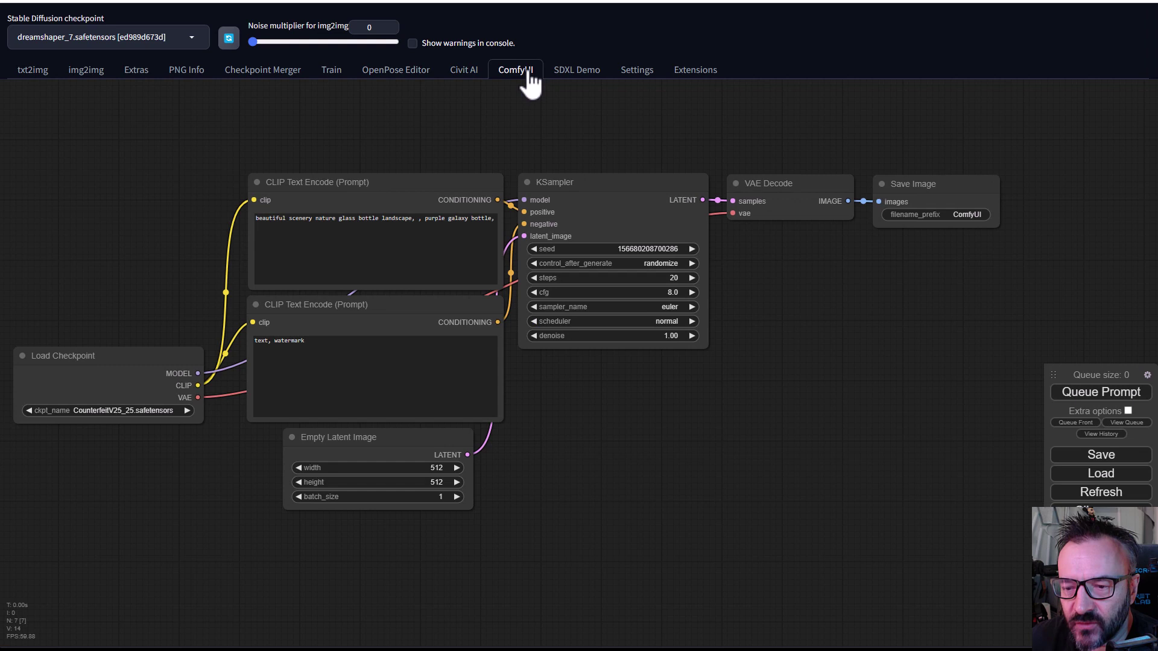
pyautogui.moveTo(321, 138); pyautogui.dragTo(376, 150)
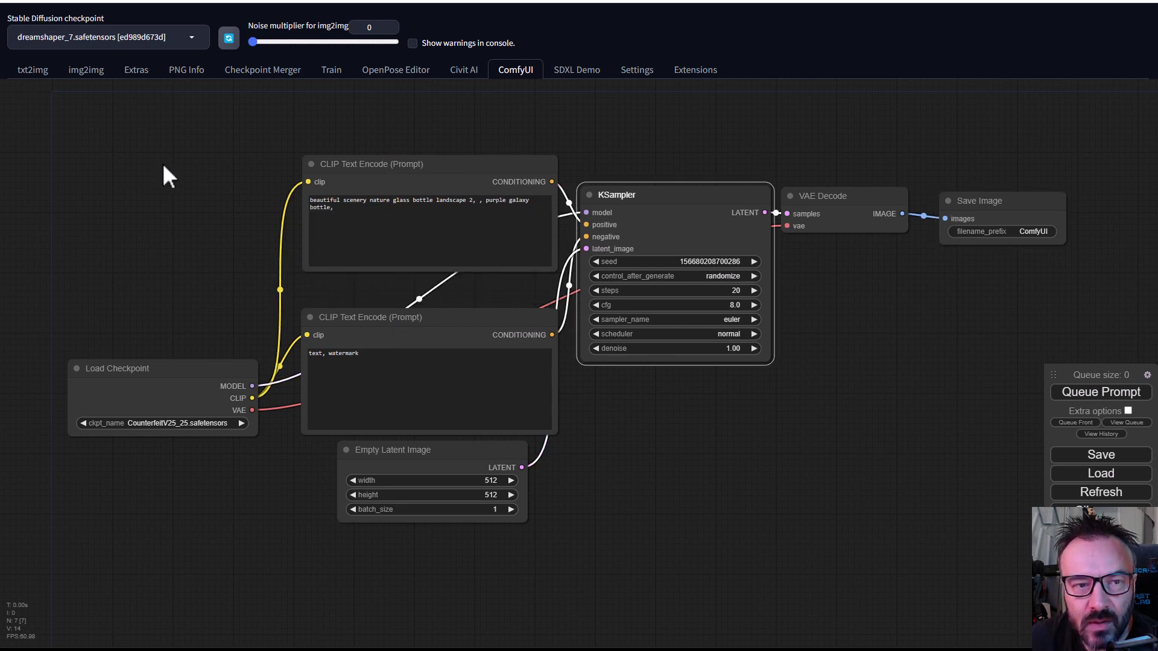
pyautogui.moveTo(785, 432); pyautogui.dragTo(711, 416)
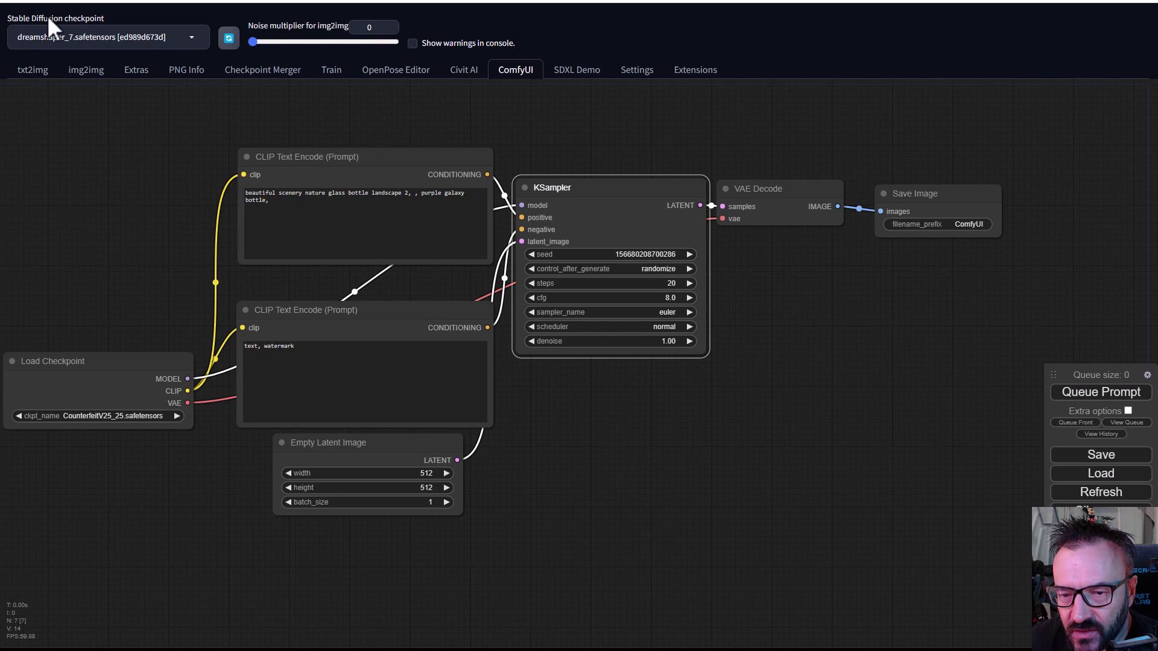
pyautogui.click(1105, 393)
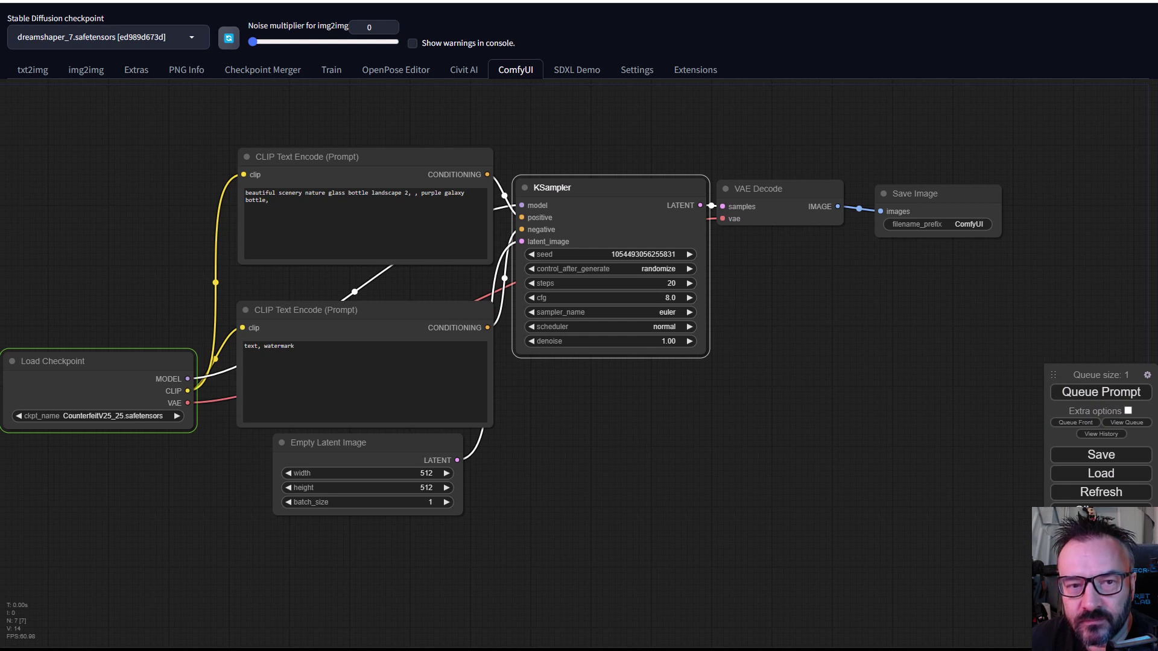
pyautogui.click(1128, 411)
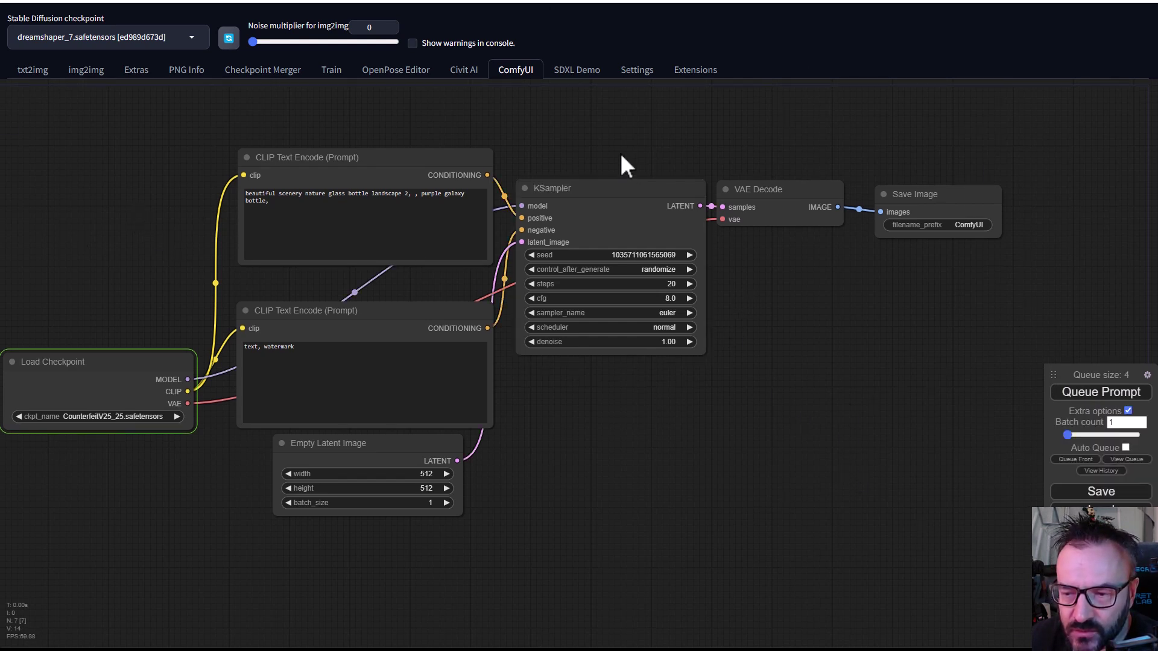
# Recentre the ComfyUI canvas while the queue renders the purple galaxy bottle into Save Image
pyautogui.moveTo(617, 150); pyautogui.dragTo(644, 166)
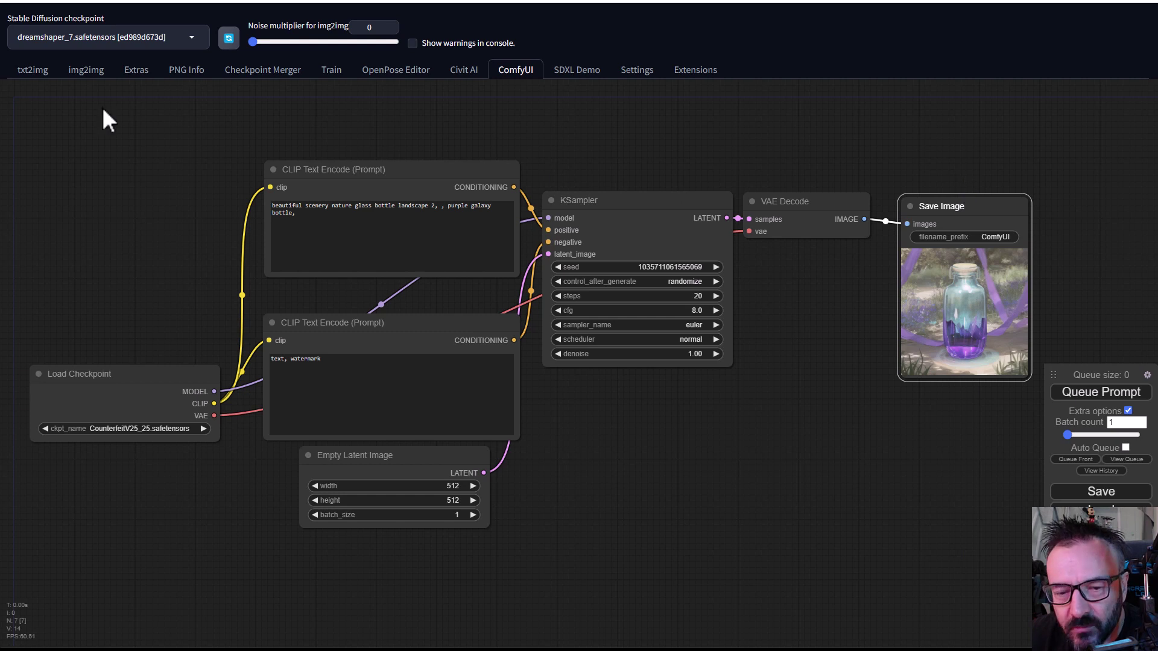
# Return to txt2img and scroll past the earlier 512x512 'test' render
pyautogui.click(30, 72)
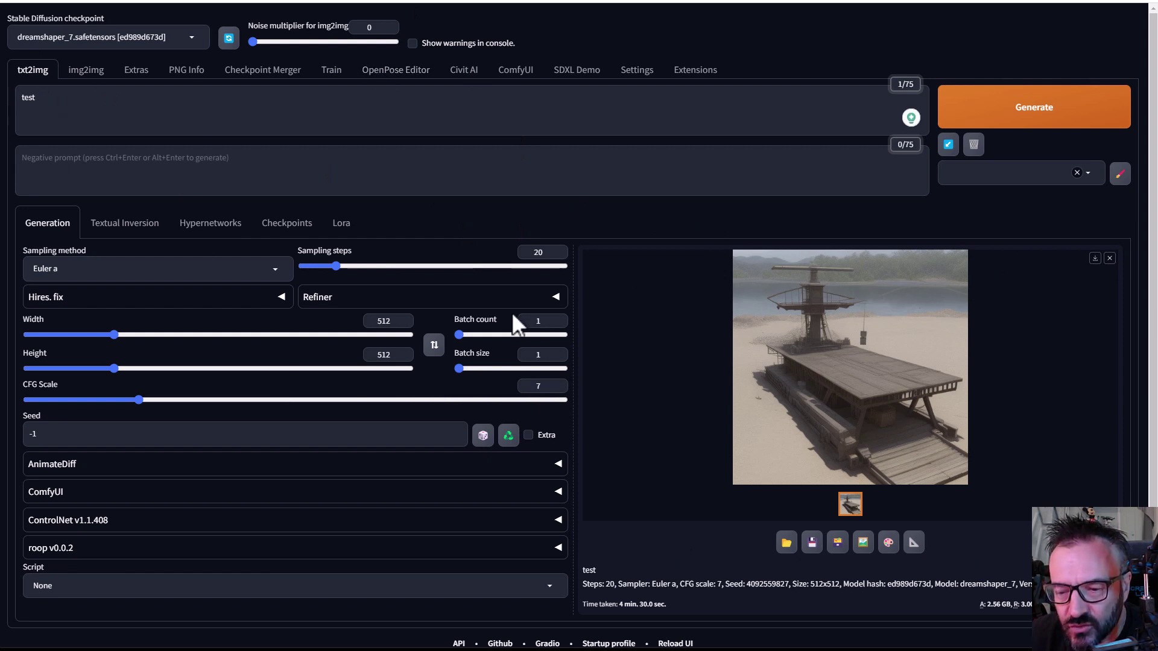
pyautogui.scroll(-1, 512, 312)
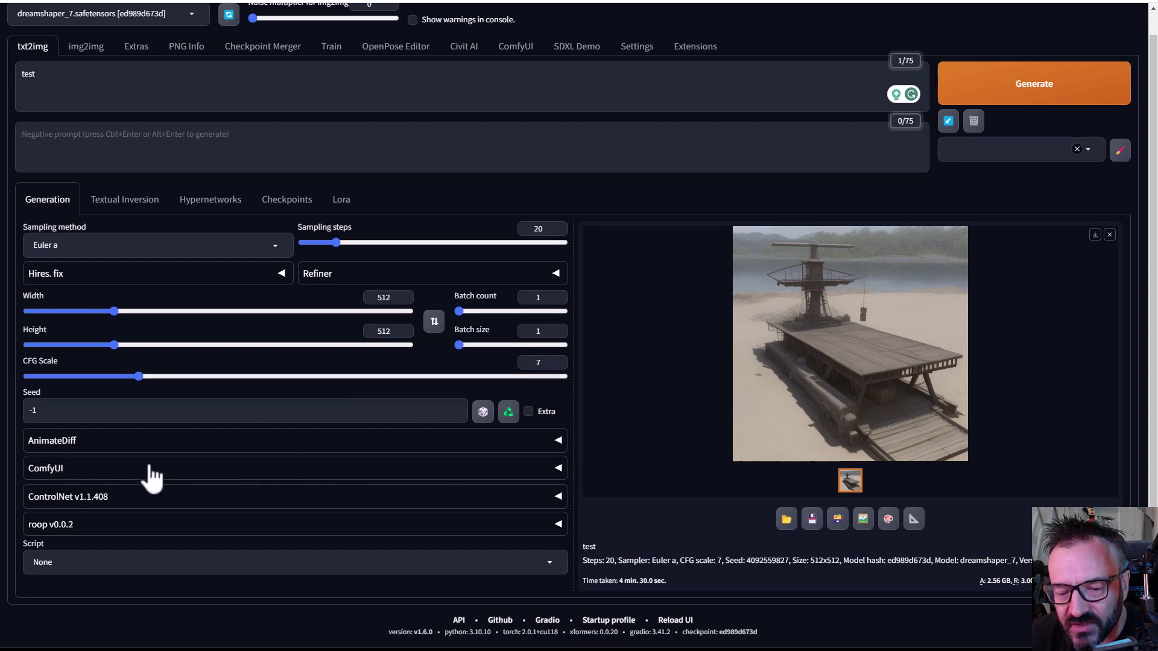
# Expand txt2img's ComfyUI section and align the From Webui and To Webui Postprocess nodes at the top
pyautogui.click(558, 469)
pyautogui.scroll(-5, 566, 440)
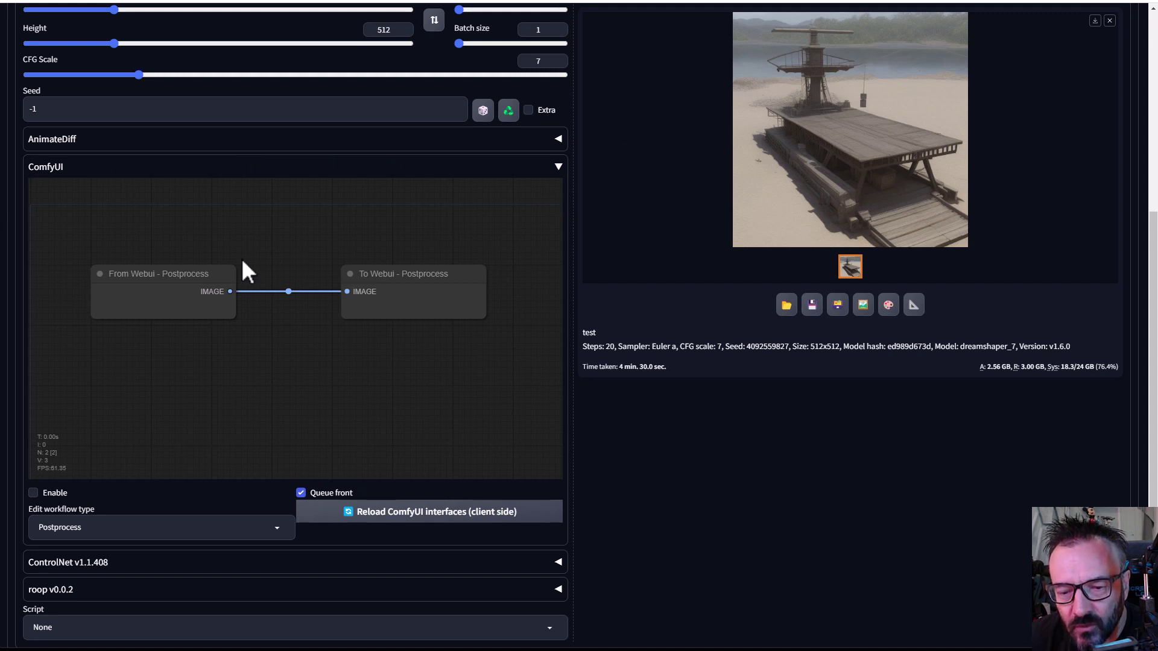
pyautogui.moveTo(151, 271); pyautogui.dragTo(117, 195)
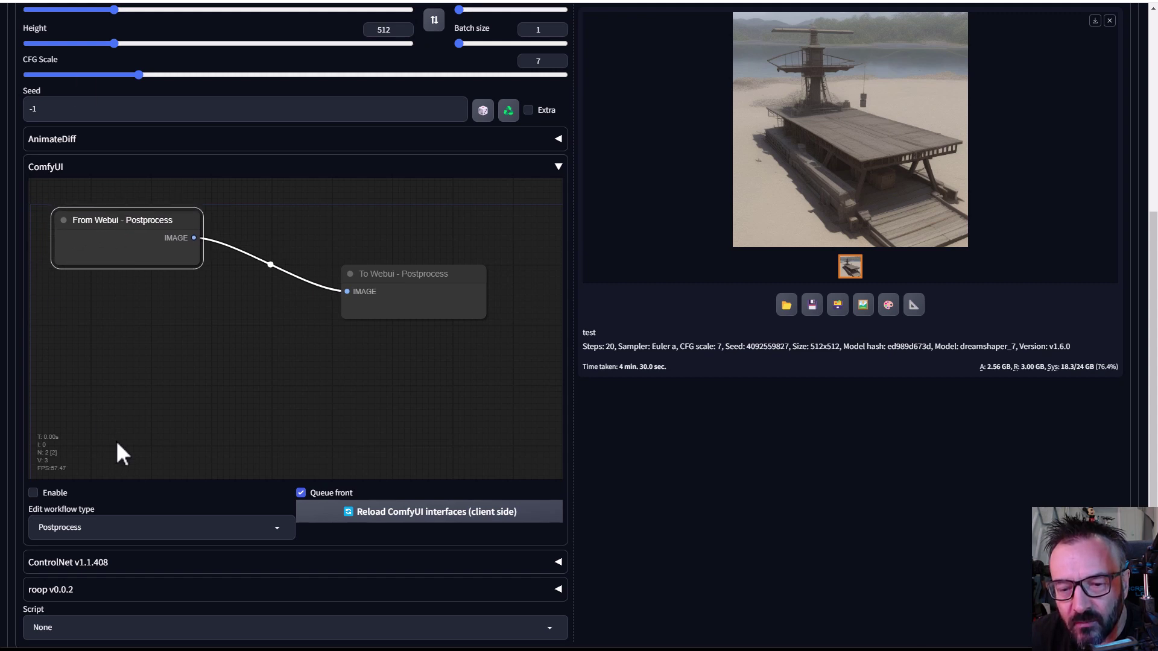
pyautogui.moveTo(412, 281); pyautogui.dragTo(462, 226)
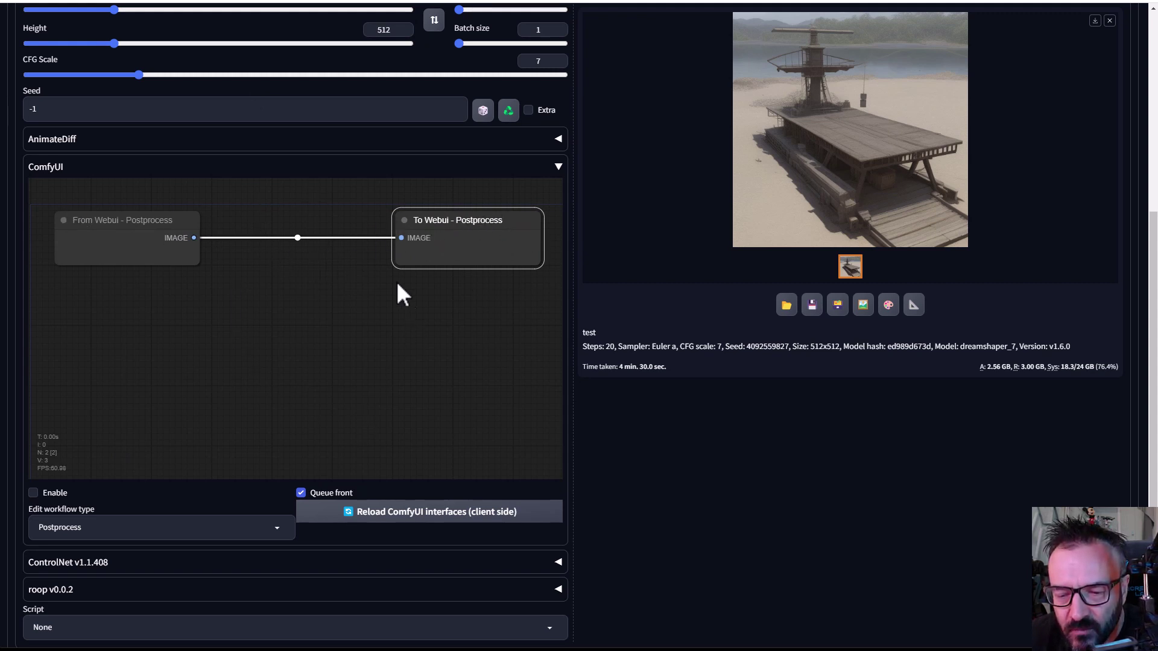
pyautogui.rightClick(247, 293)
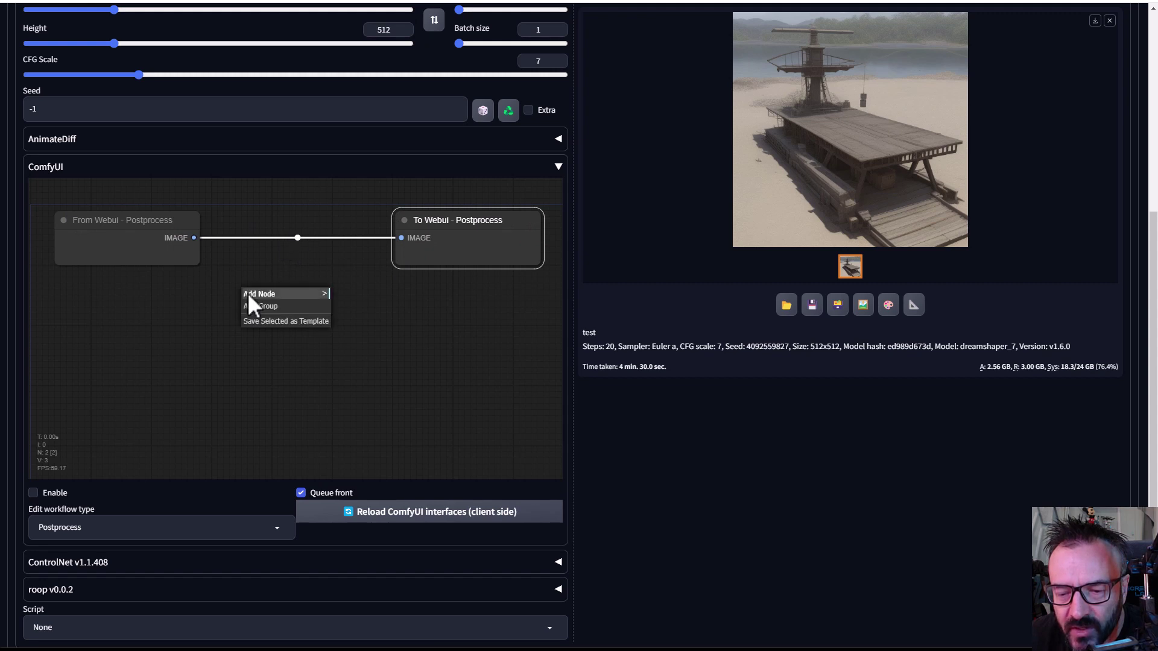
pyautogui.click(286, 295)
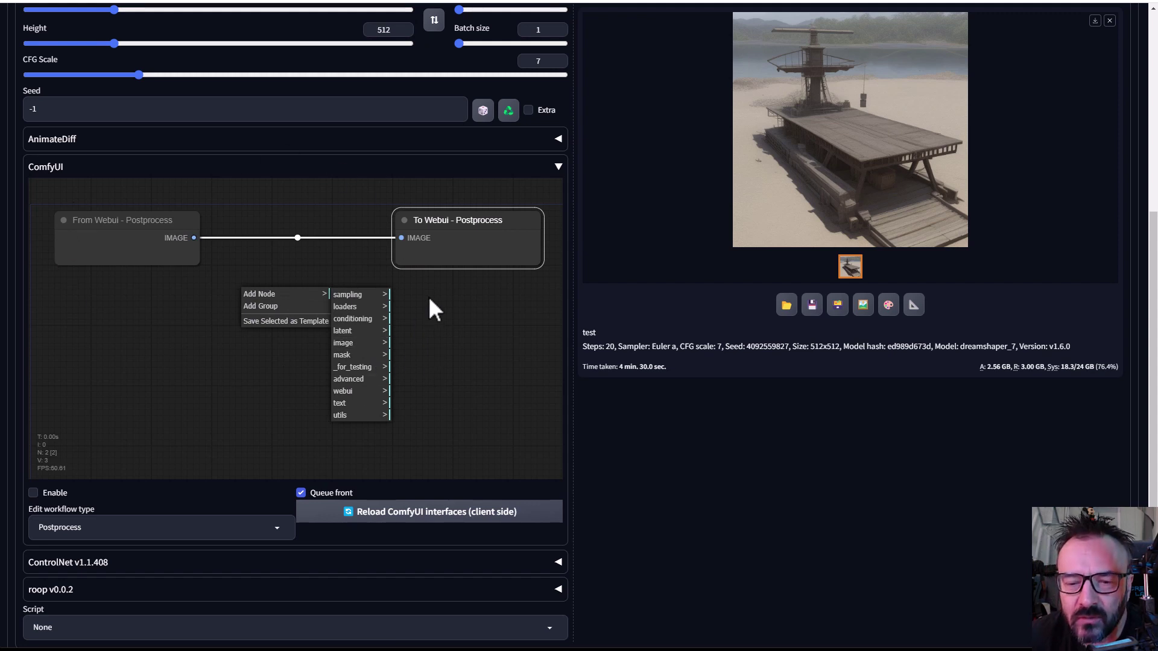
pyautogui.click(342, 331)
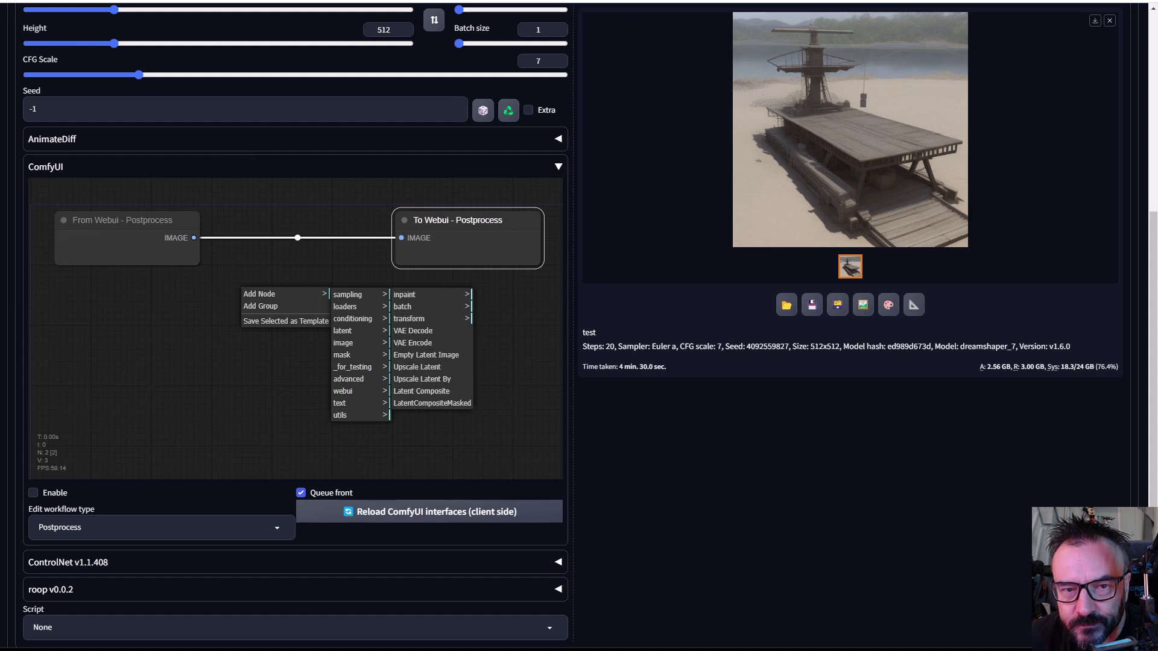
pyautogui.click(350, 295)
pyautogui.click(349, 306)
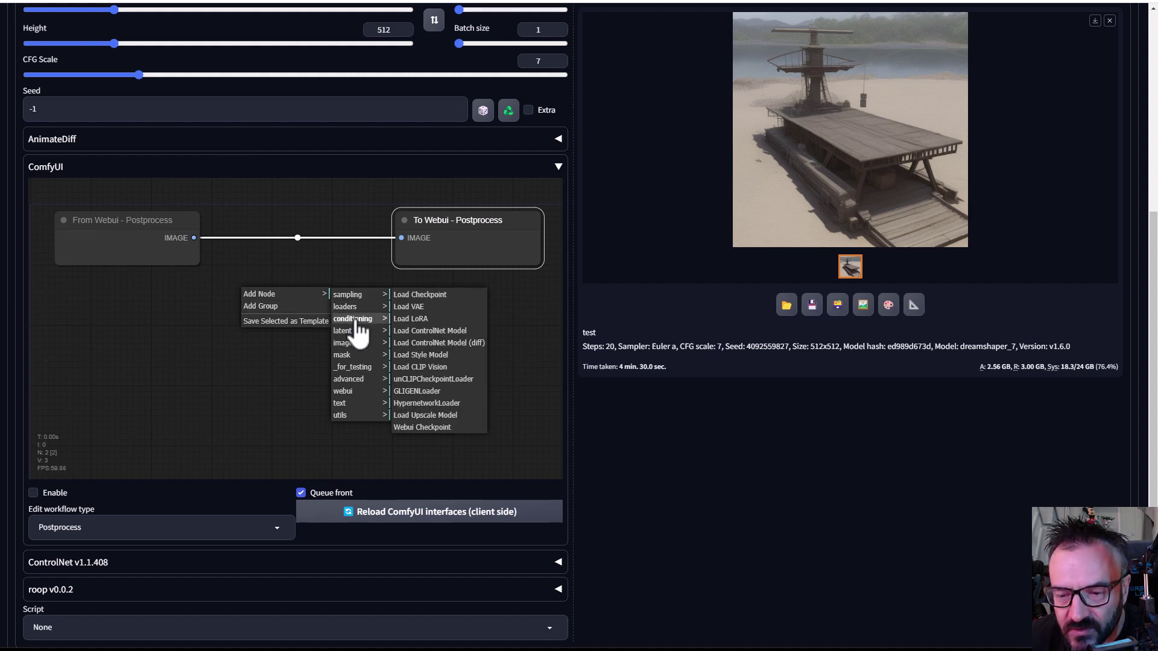
pyautogui.click(356, 319)
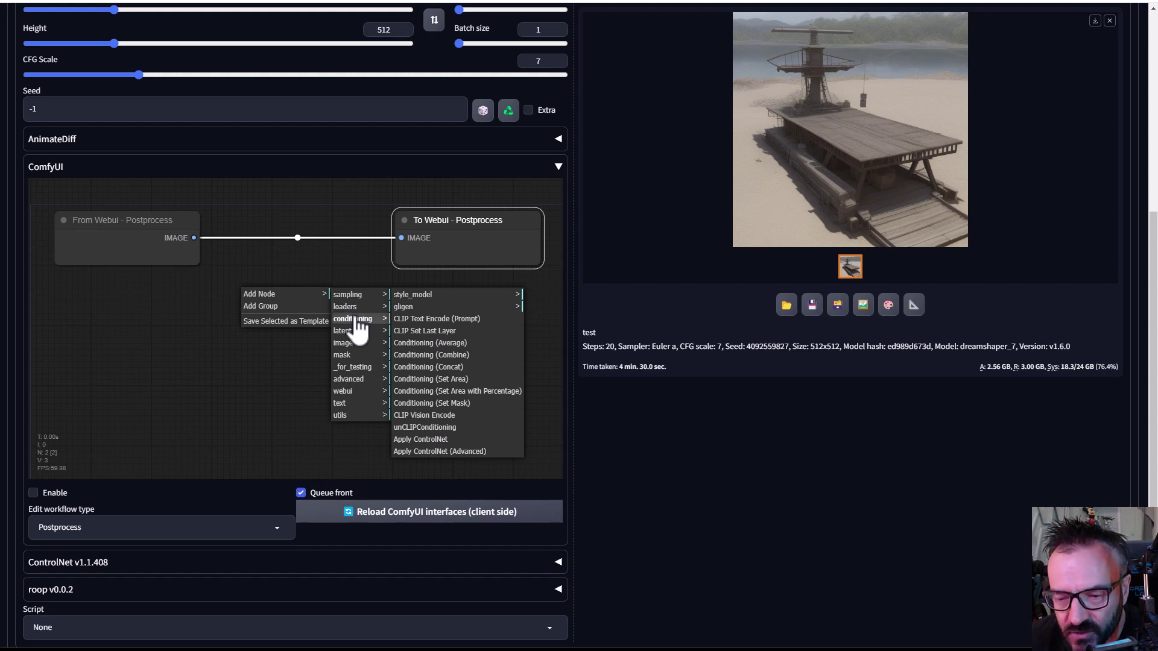
pyautogui.click(354, 343)
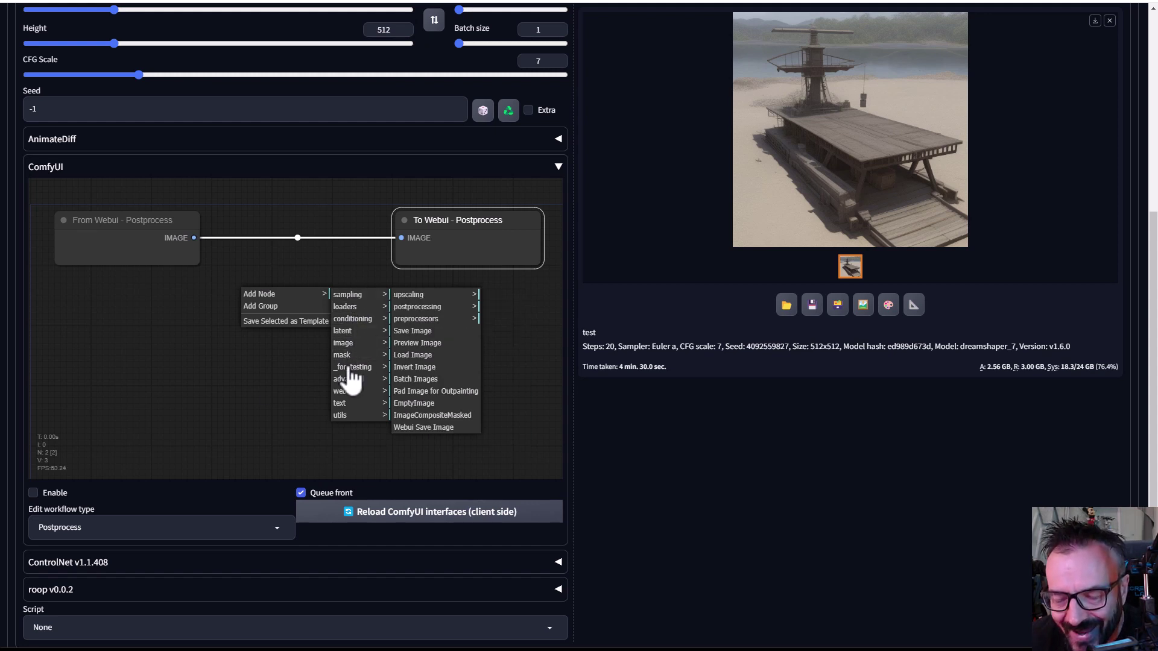
pyautogui.click(251, 382)
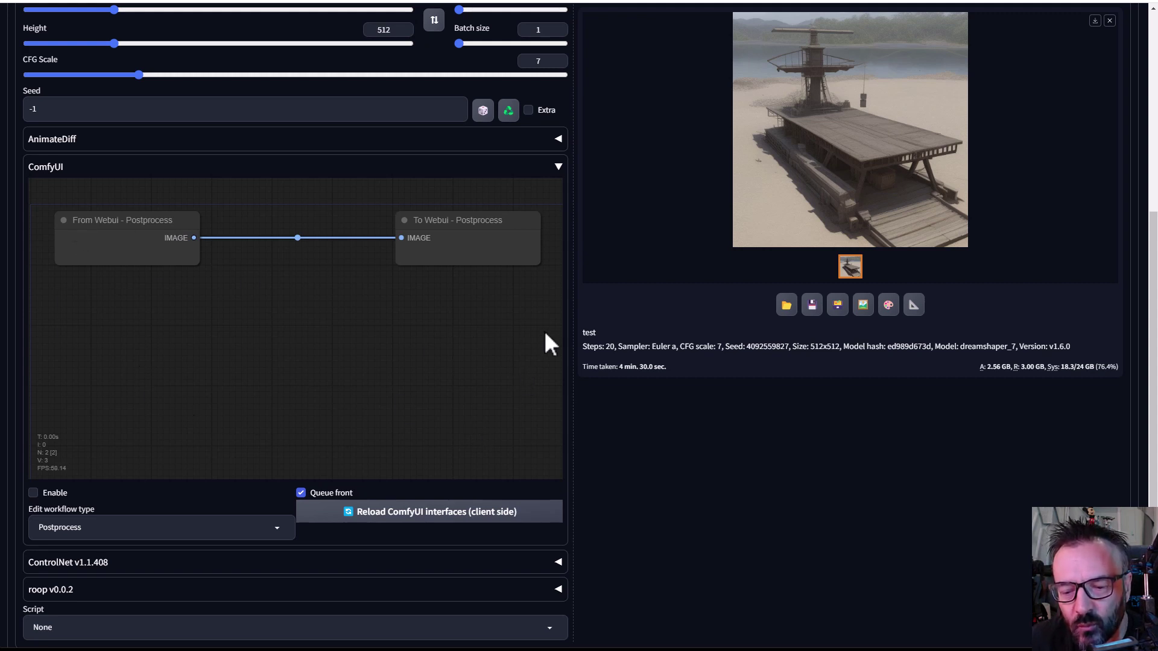
pyautogui.scroll(5, 771, 429)
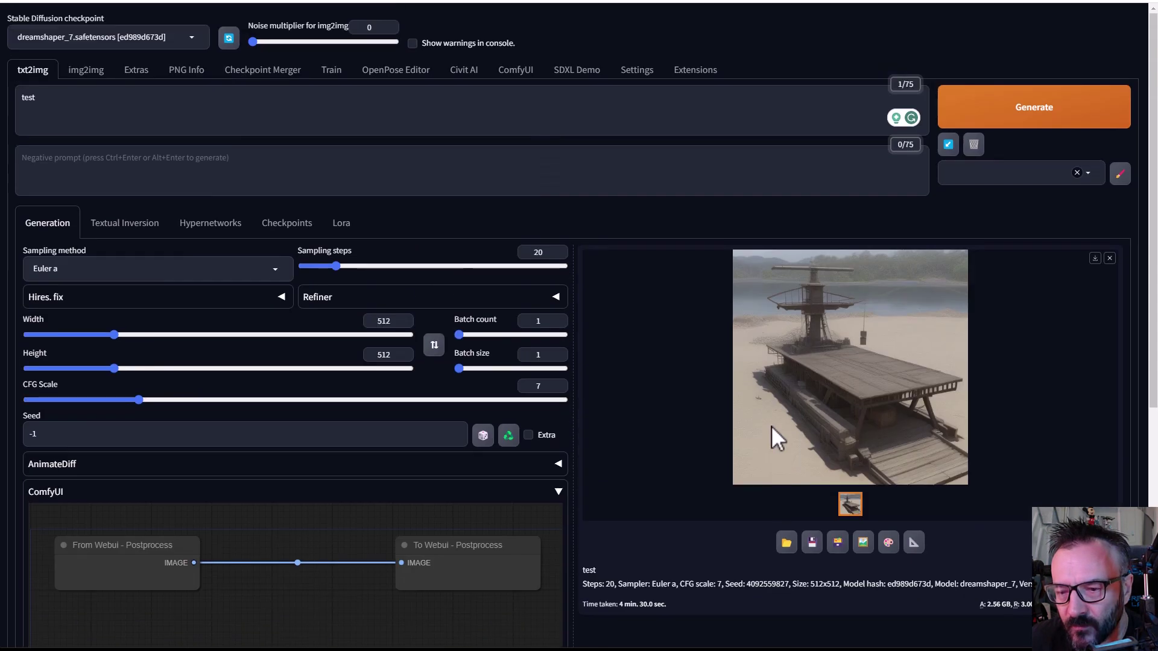